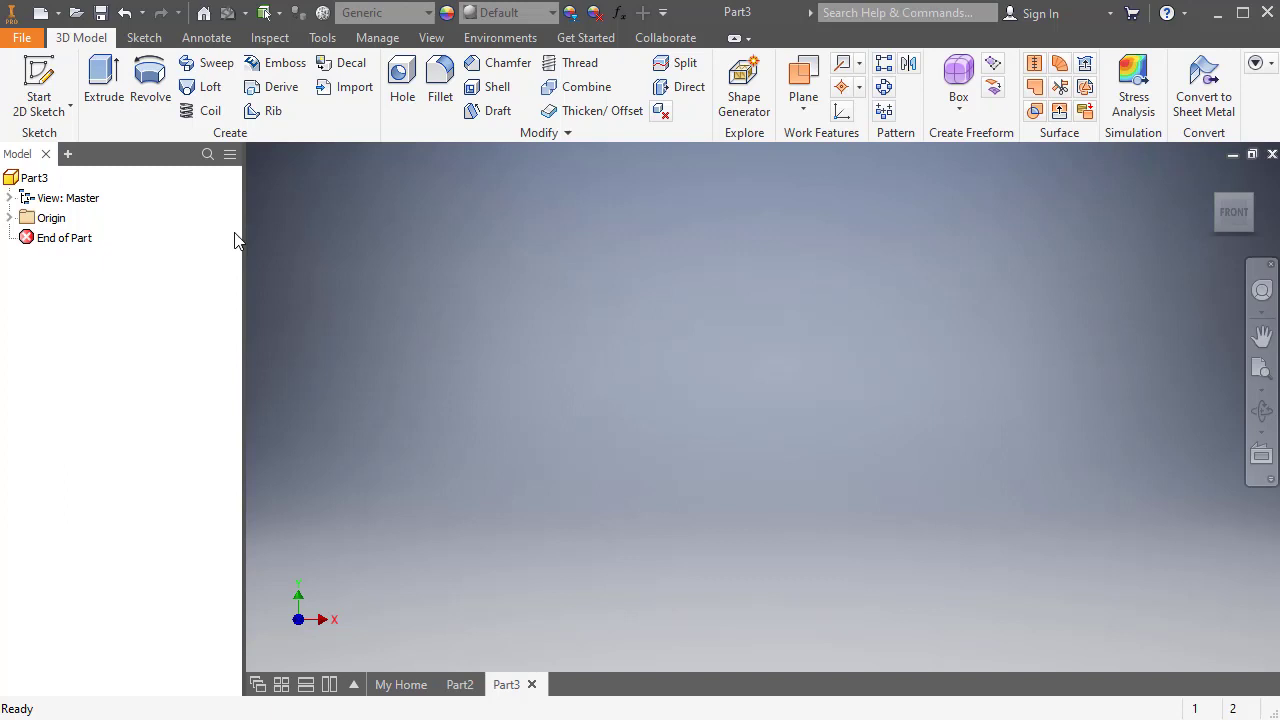
Step: Sketch on the XY plane and draw one vertical line rising straight up from the origin
left_click(40, 82)
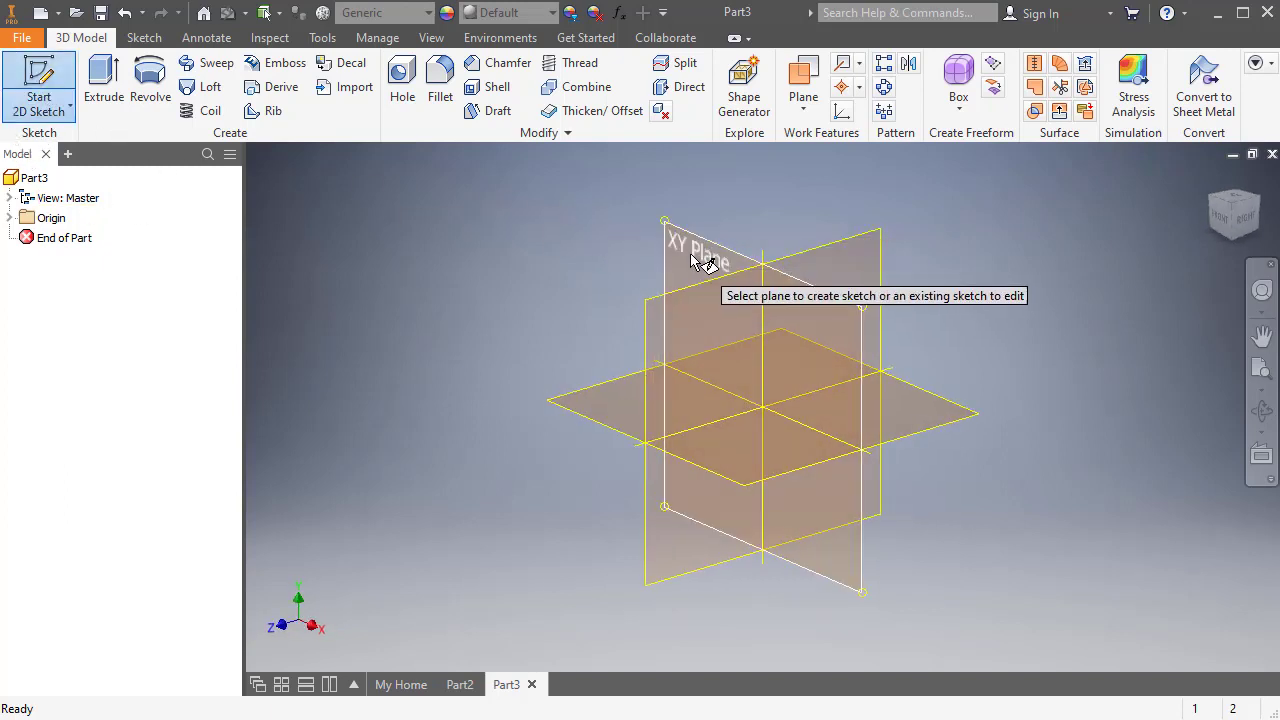
left_click(693, 258)
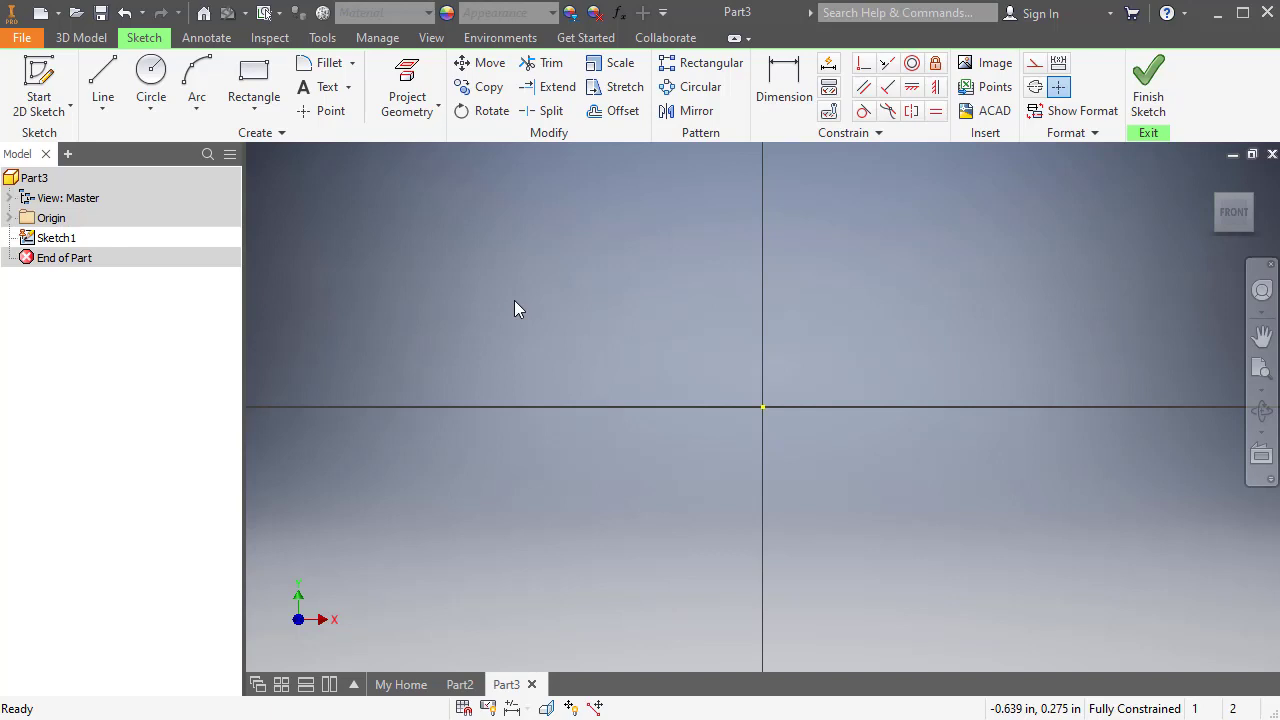
left_click(103, 84)
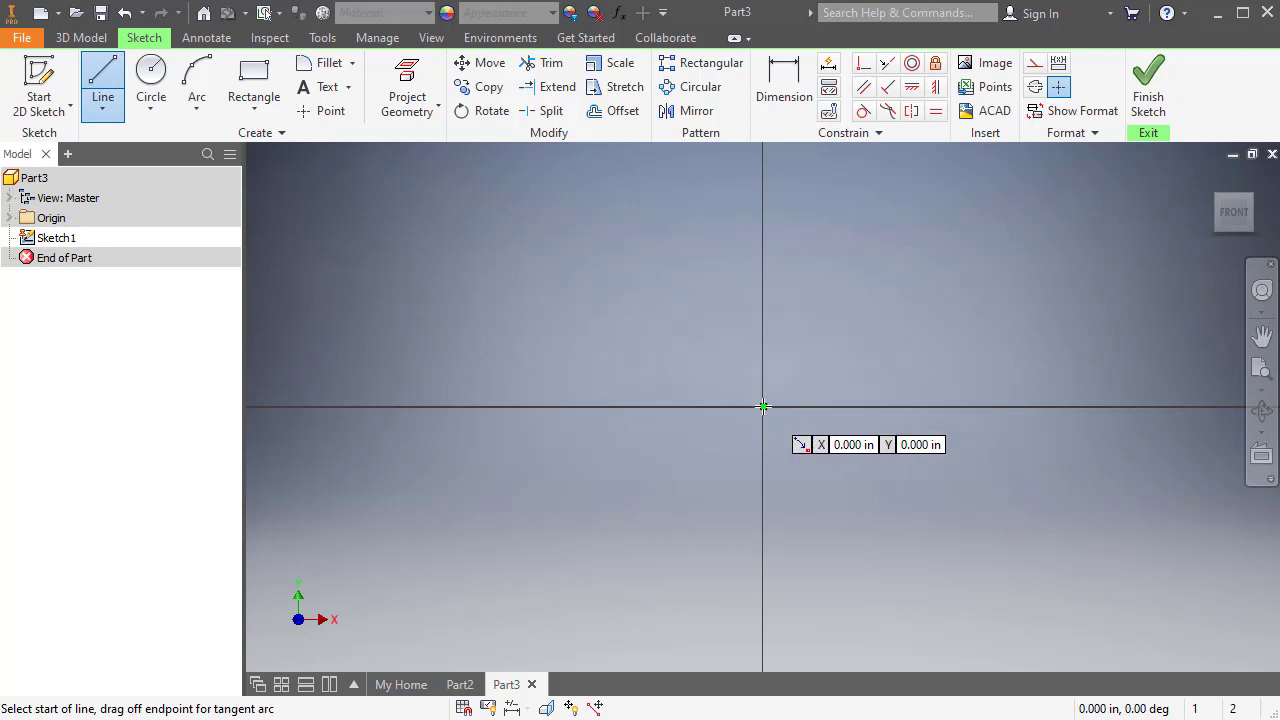
left_click(763, 407)
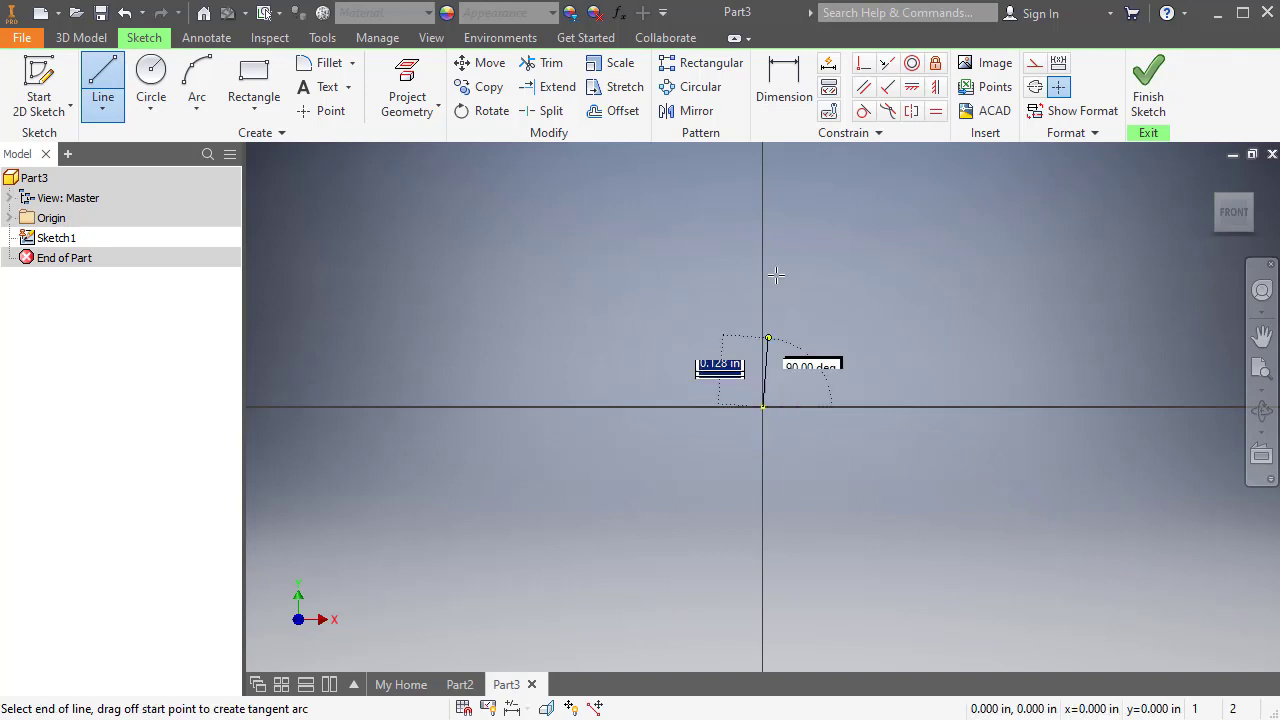
left_click(763, 167)
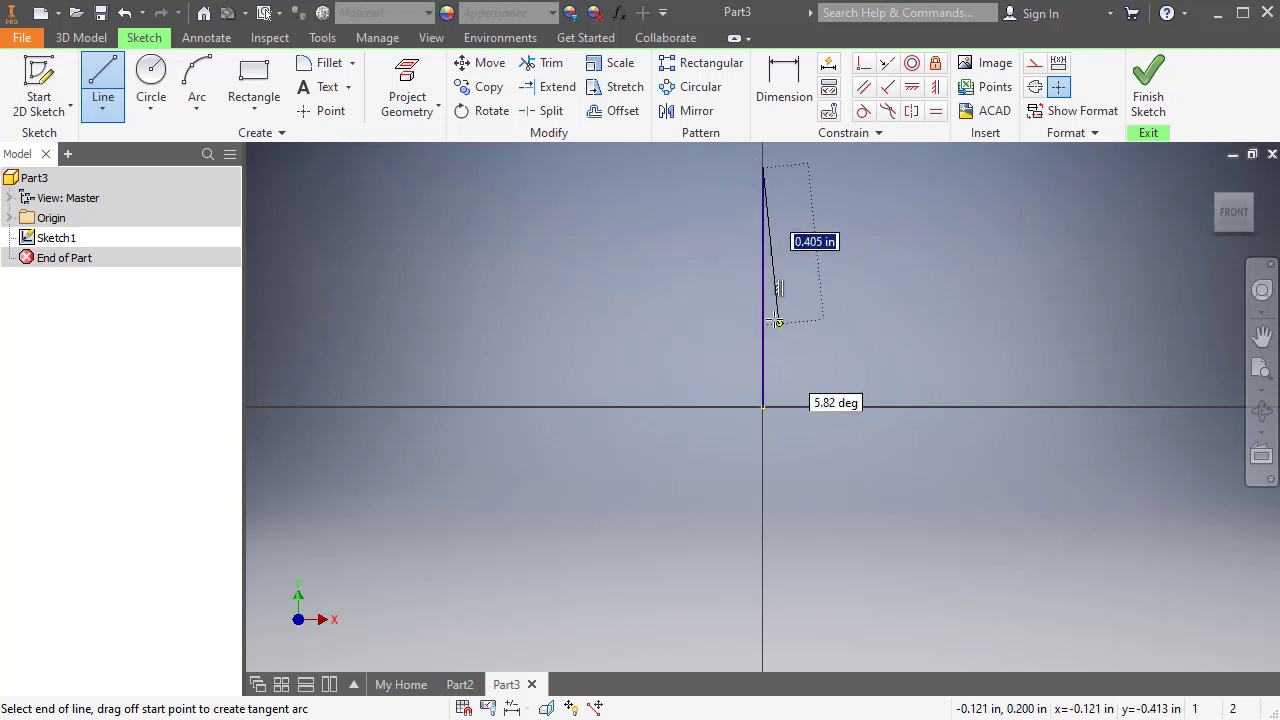
key("Escape")
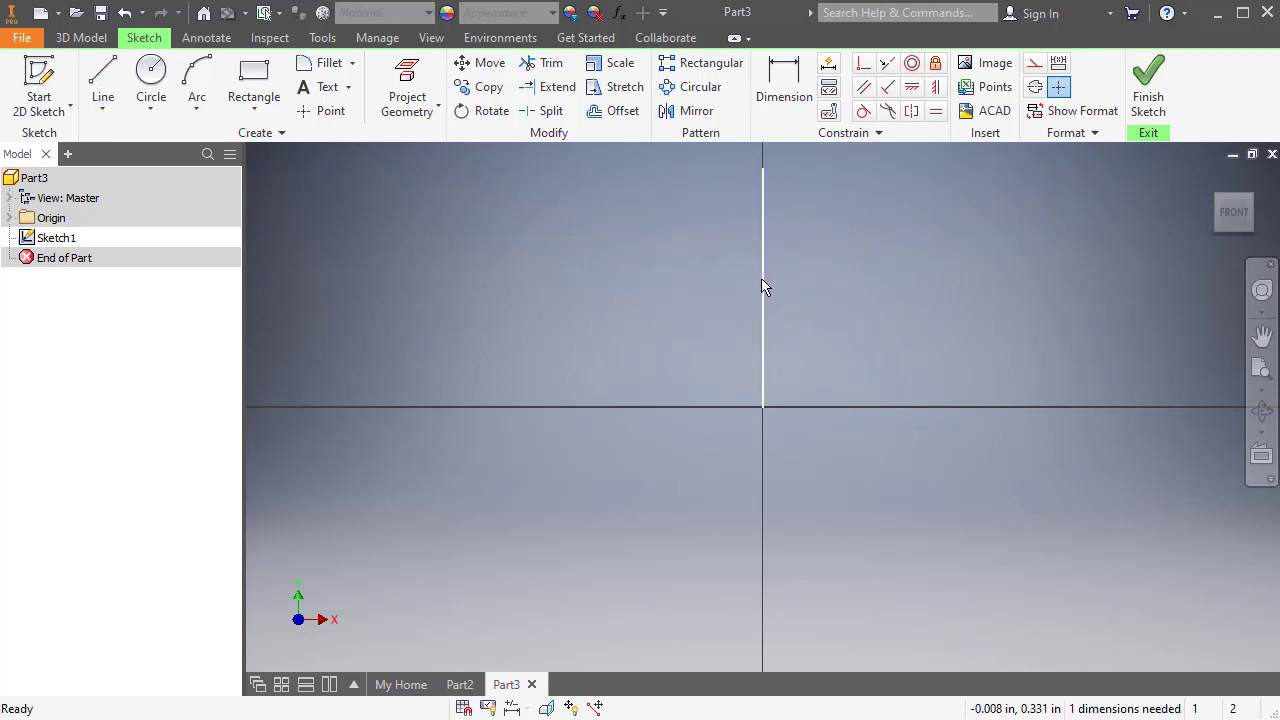
Step: Convert the vertical line at the origin into a centerline
right_click(761, 279)
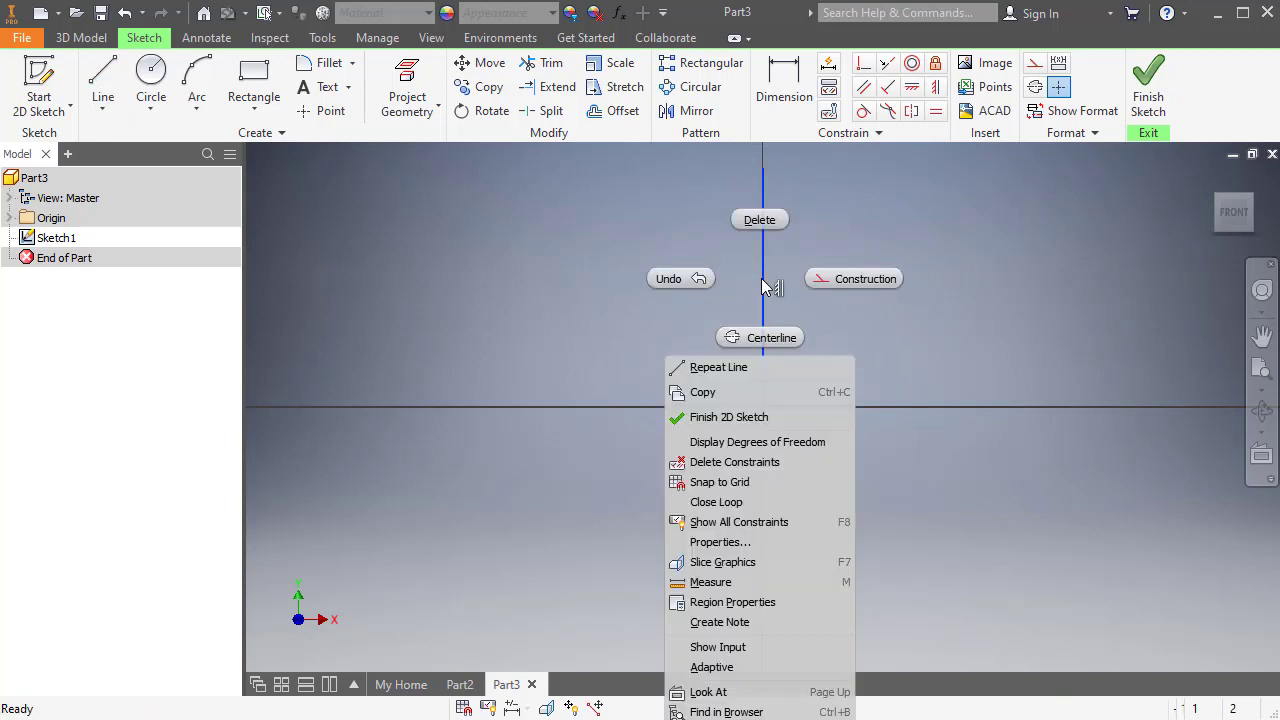
left_click(757, 337)
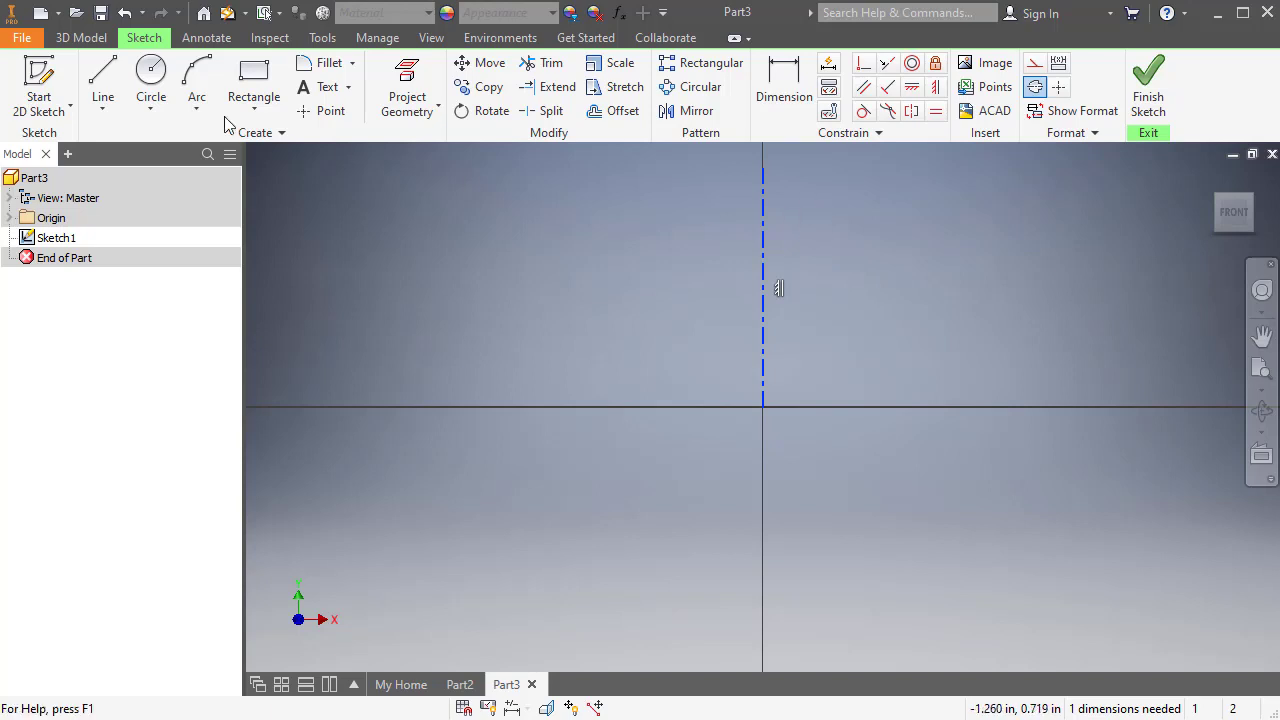
Step: Draw a closed right triangle right of the centerline, with a vertical side and a top edge
left_click(108, 75)
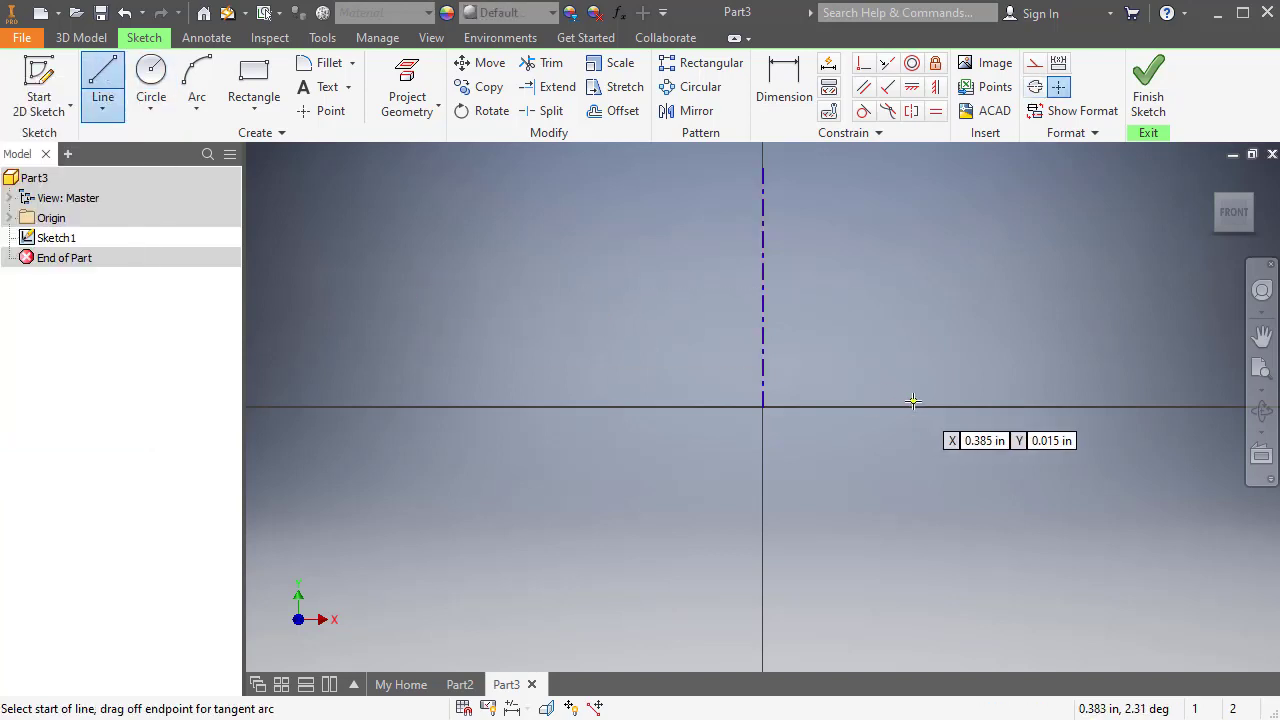
left_click(870, 405)
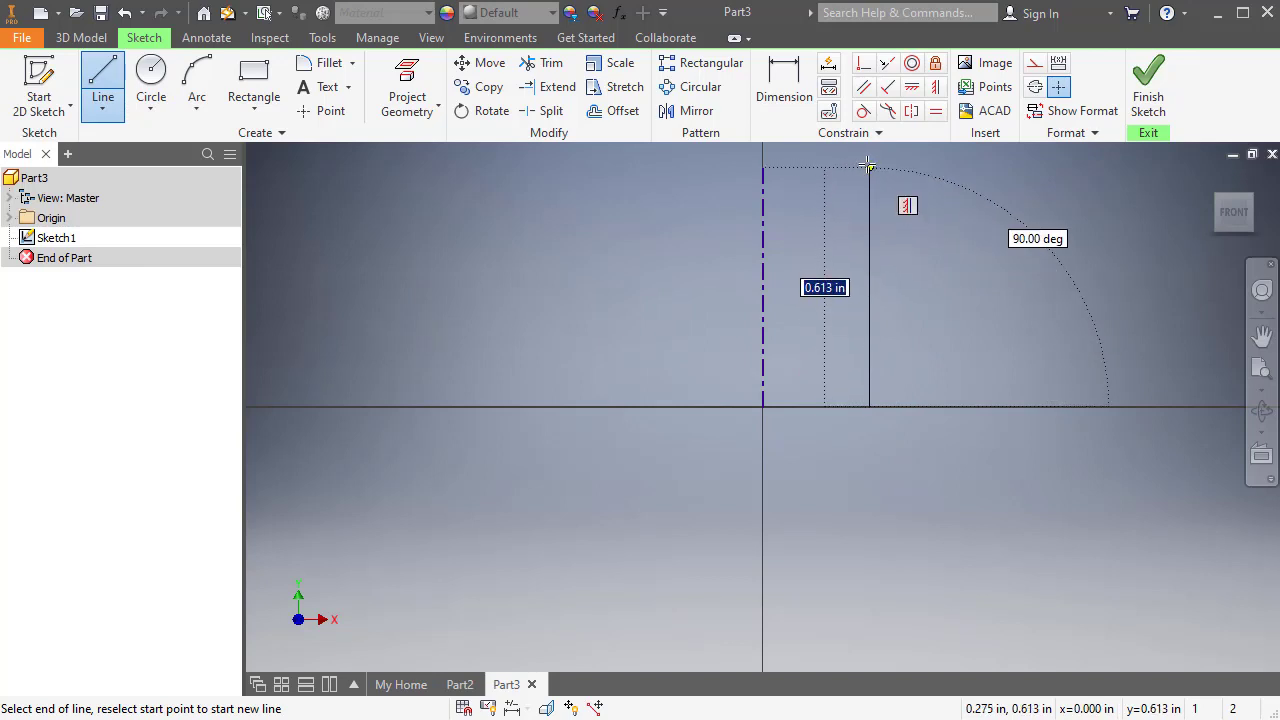
left_click(868, 165)
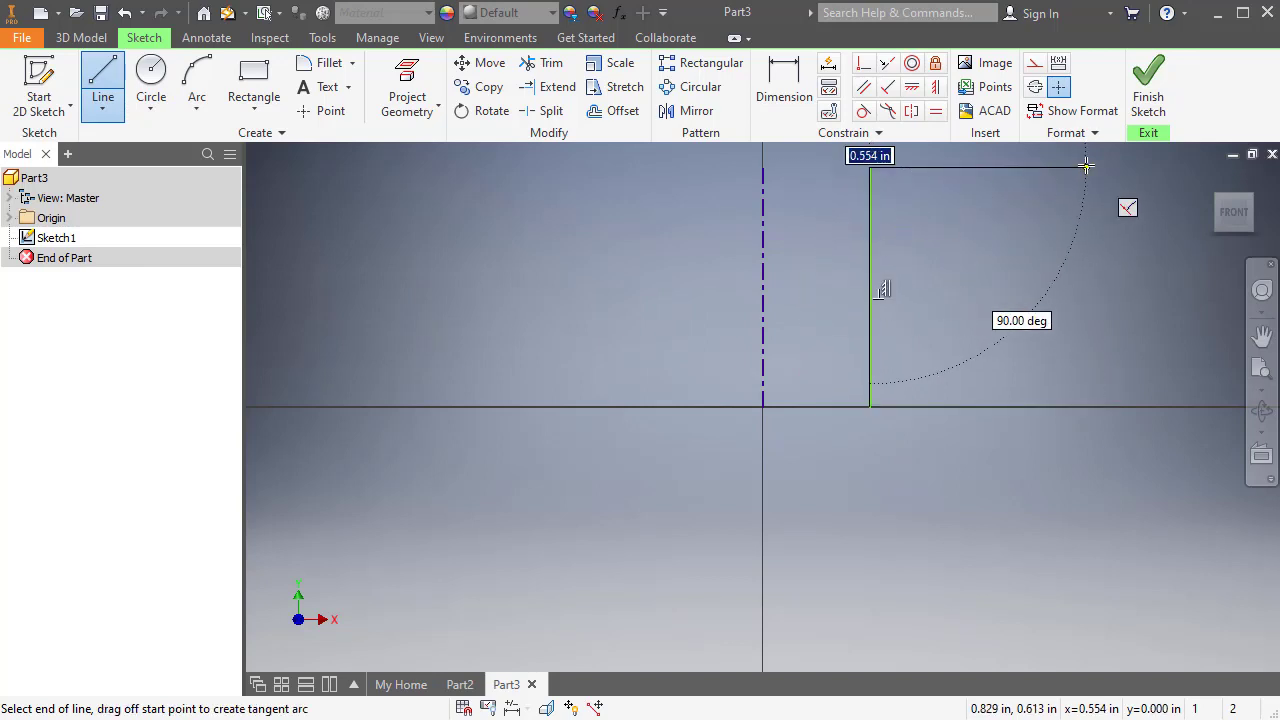
left_click(1086, 165)
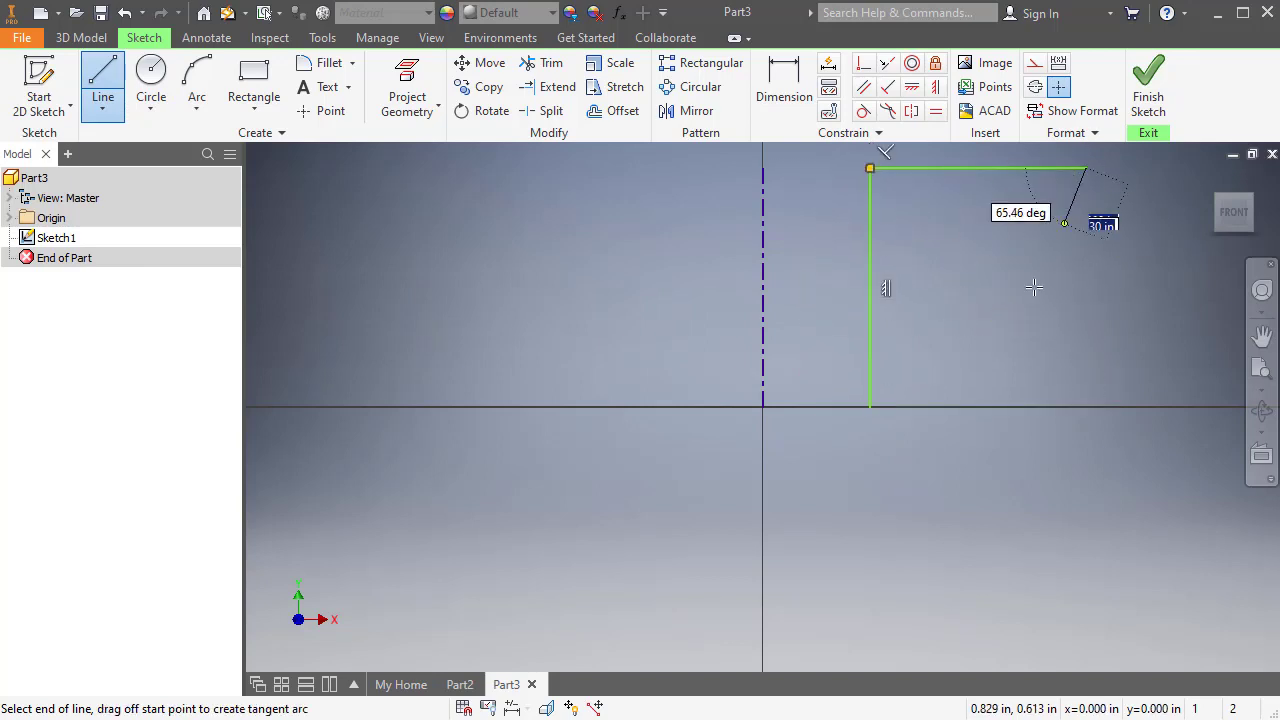
left_click(870, 407)
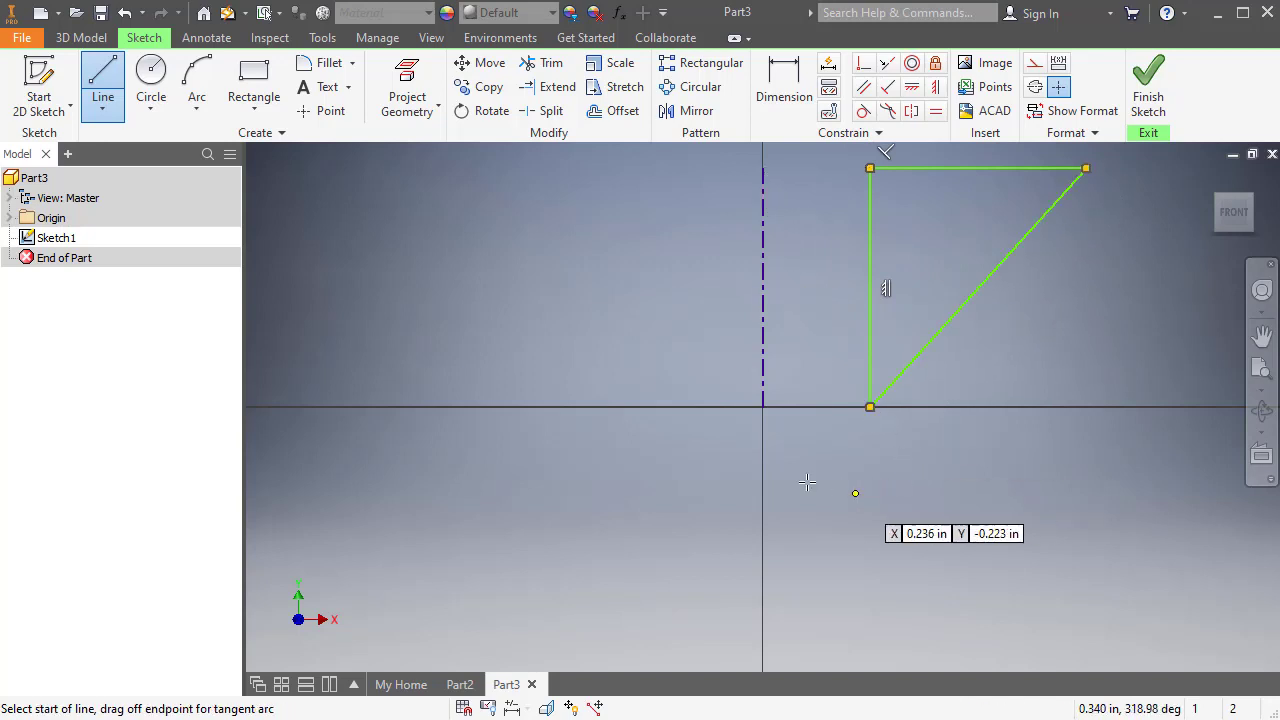
Step: Finish the sketch and select Sketch1 in the browser
key("Escape")
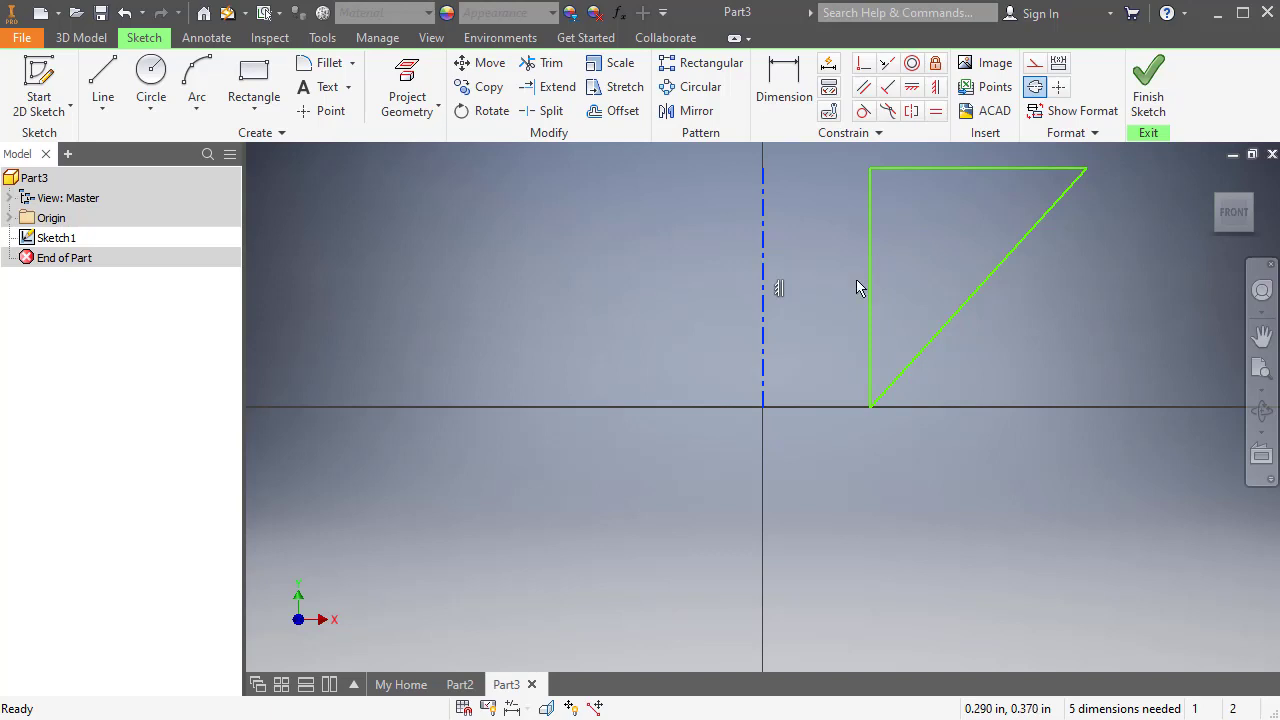
left_click(1148, 80)
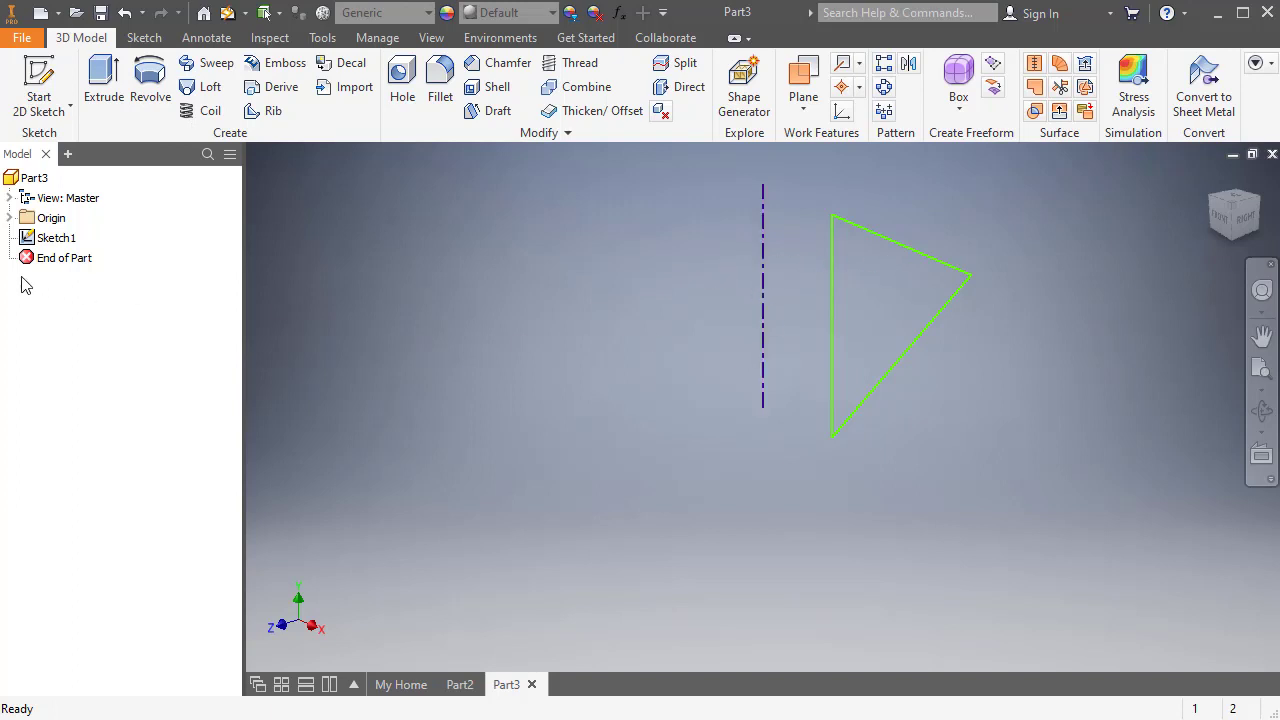
left_click(56, 240)
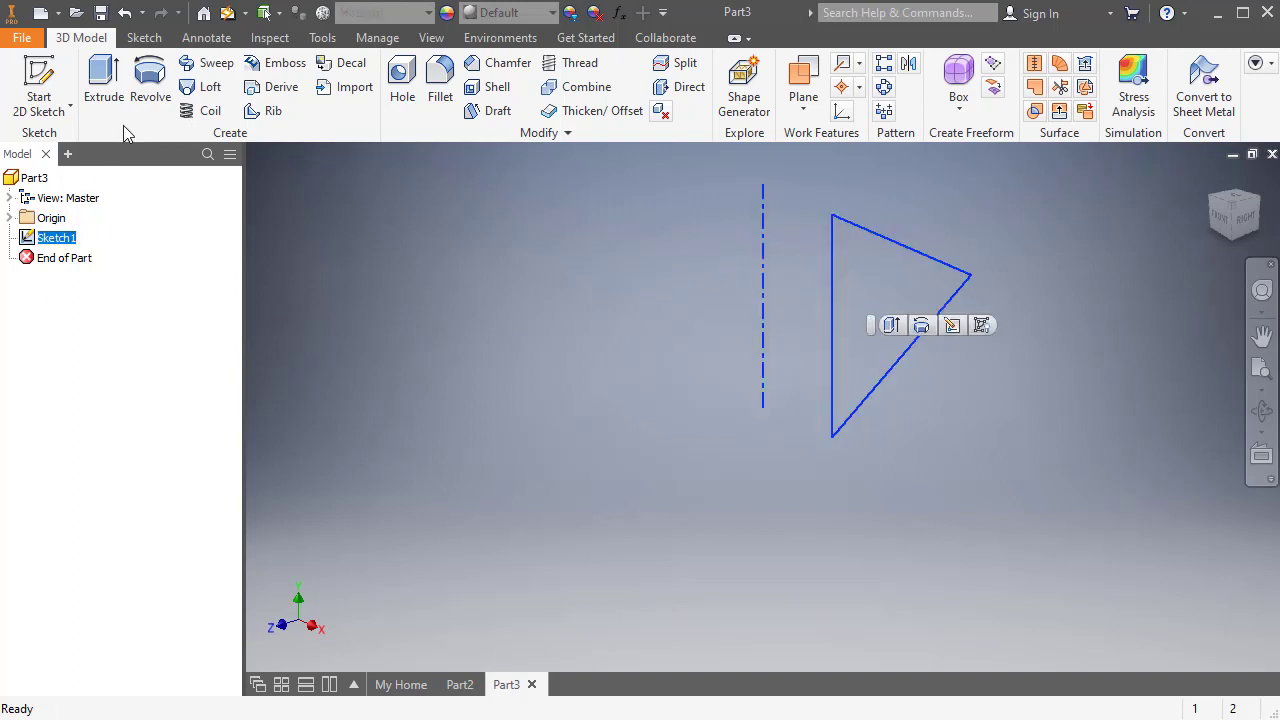
Step: Preview a Revolve using the triangle as profile, the centerline as axis, and Full extents
left_click(152, 76)
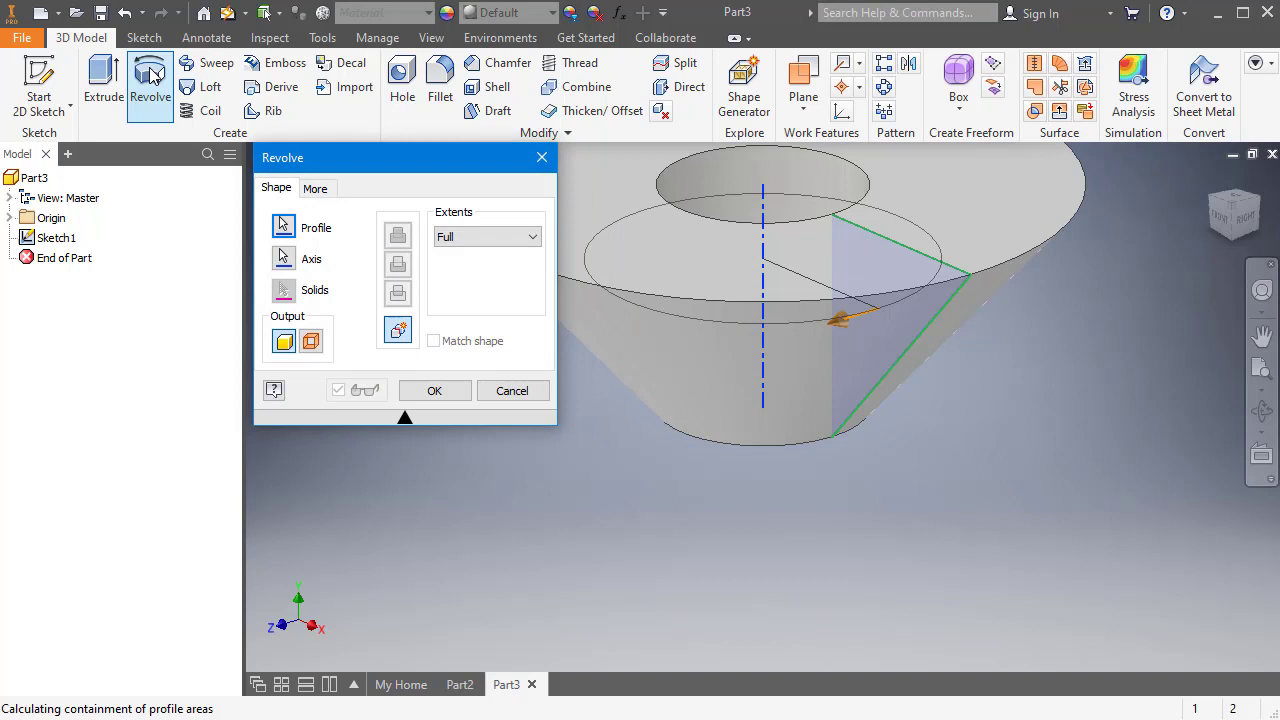
scroll(811, 396, "up", 2)
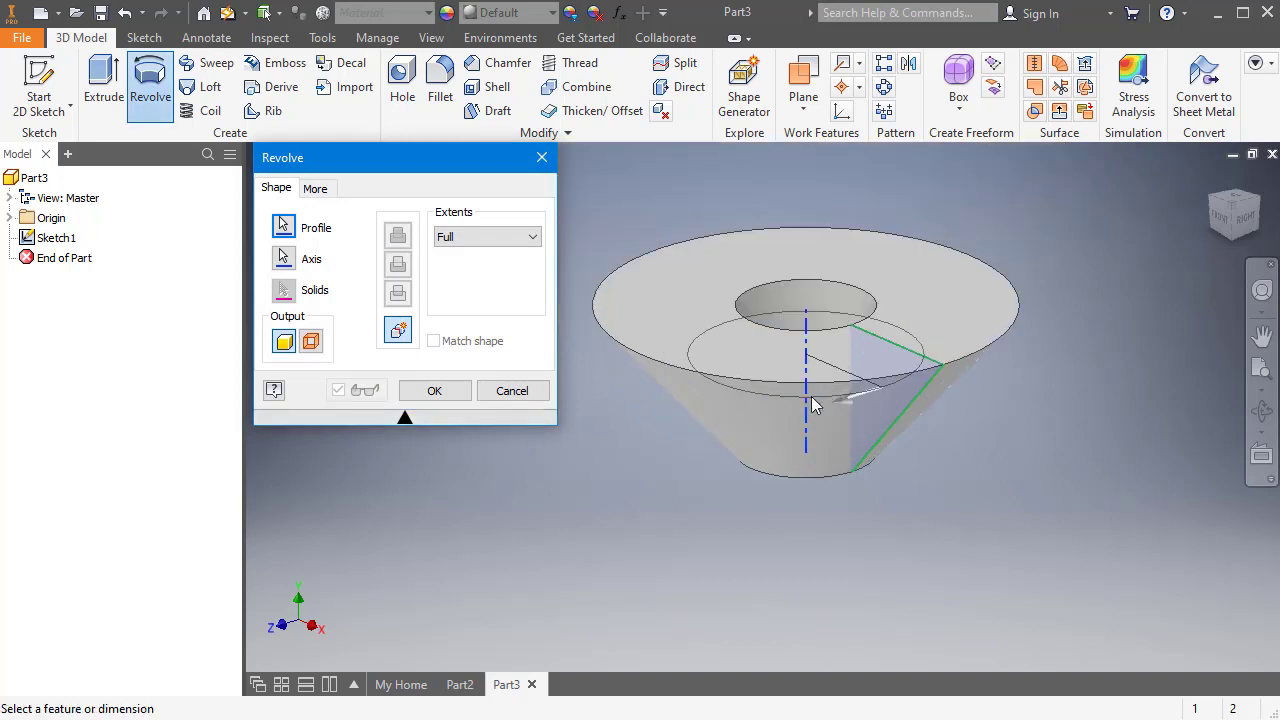
left_click(283, 228)
left_click(283, 257)
left_click(289, 232)
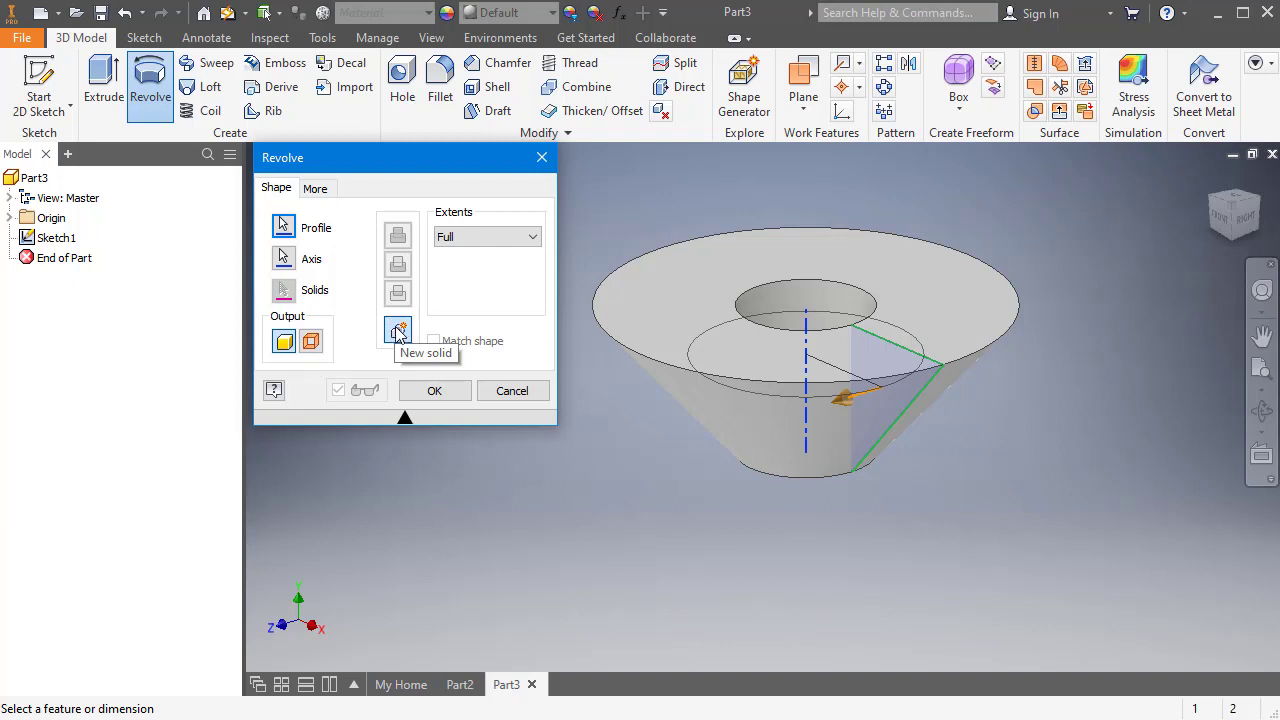
Step: Switch the revolve extents to Angle at 180° and create Revolution1
left_click(470, 240)
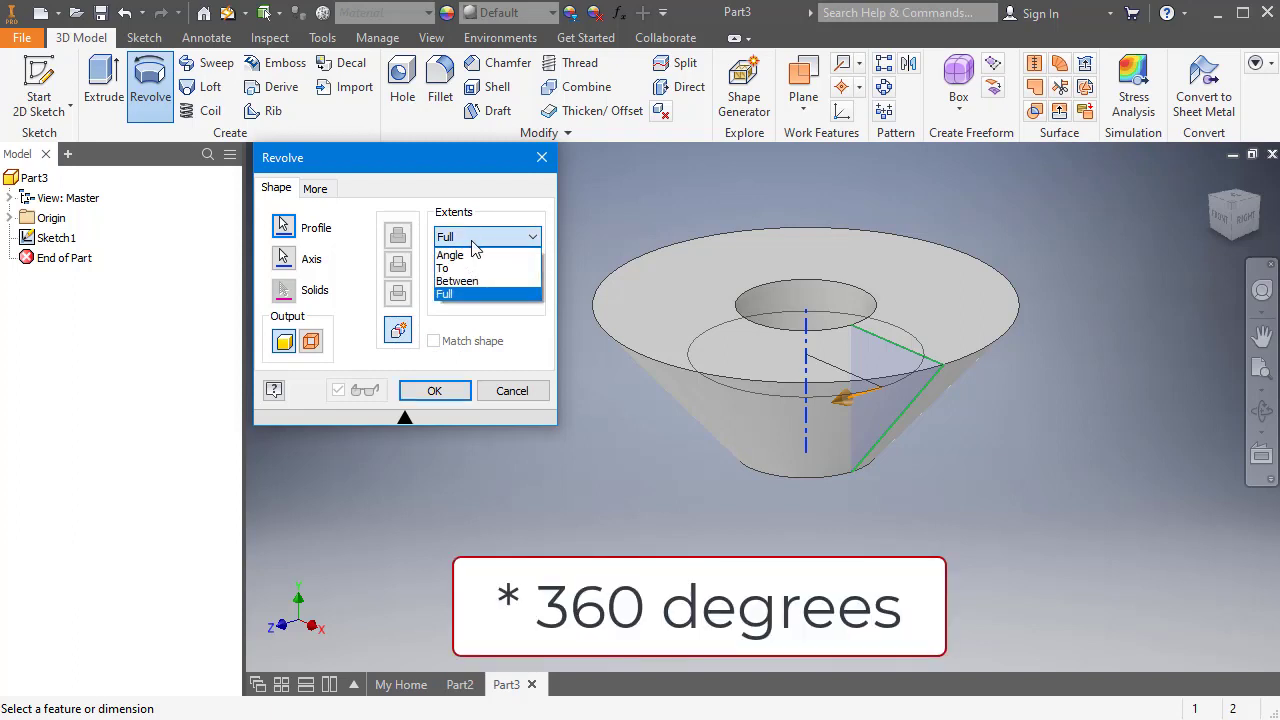
left_click(474, 255)
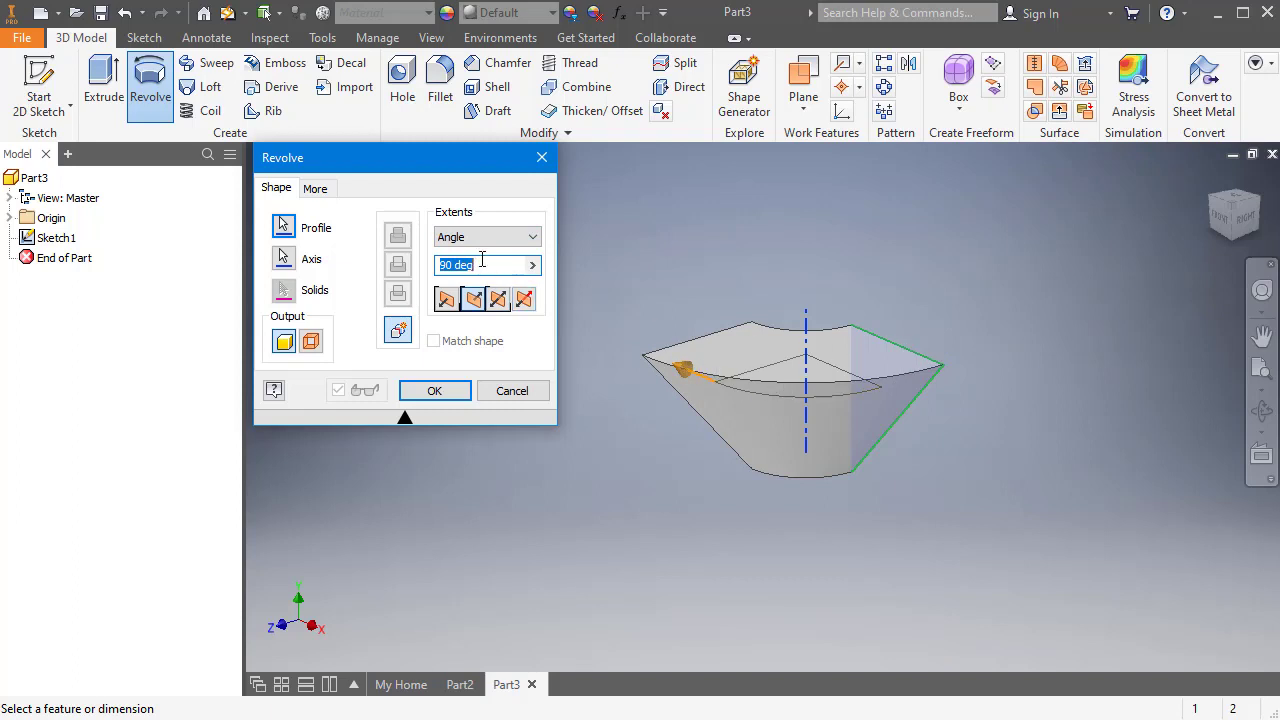
type("180")
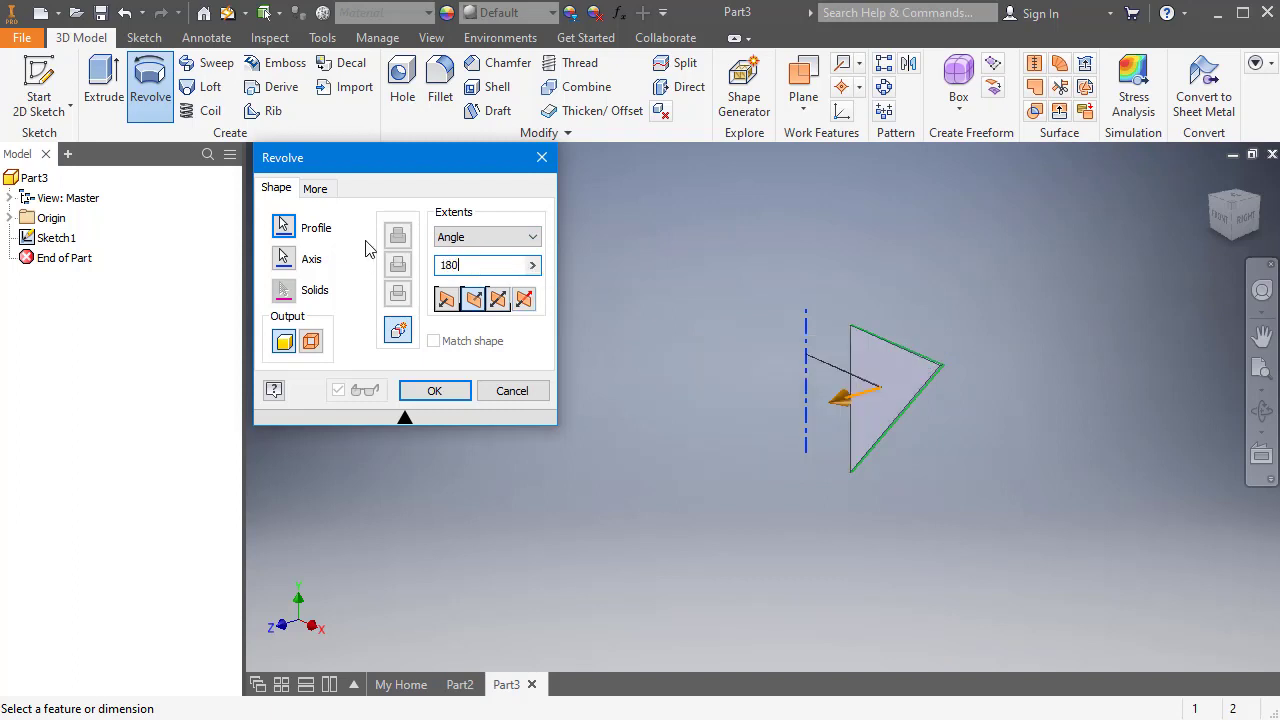
key("Return")
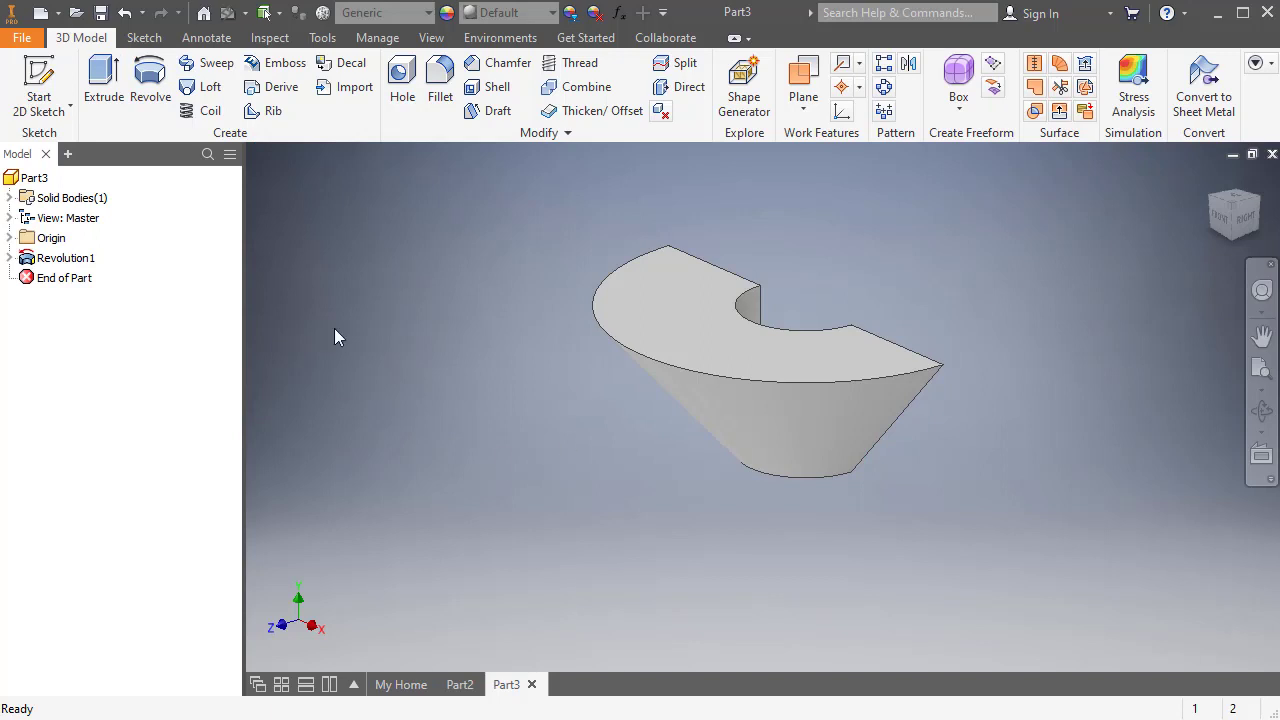
Step: Expand Revolution1 in the browser and open it with Edit Feature
left_click(9, 258)
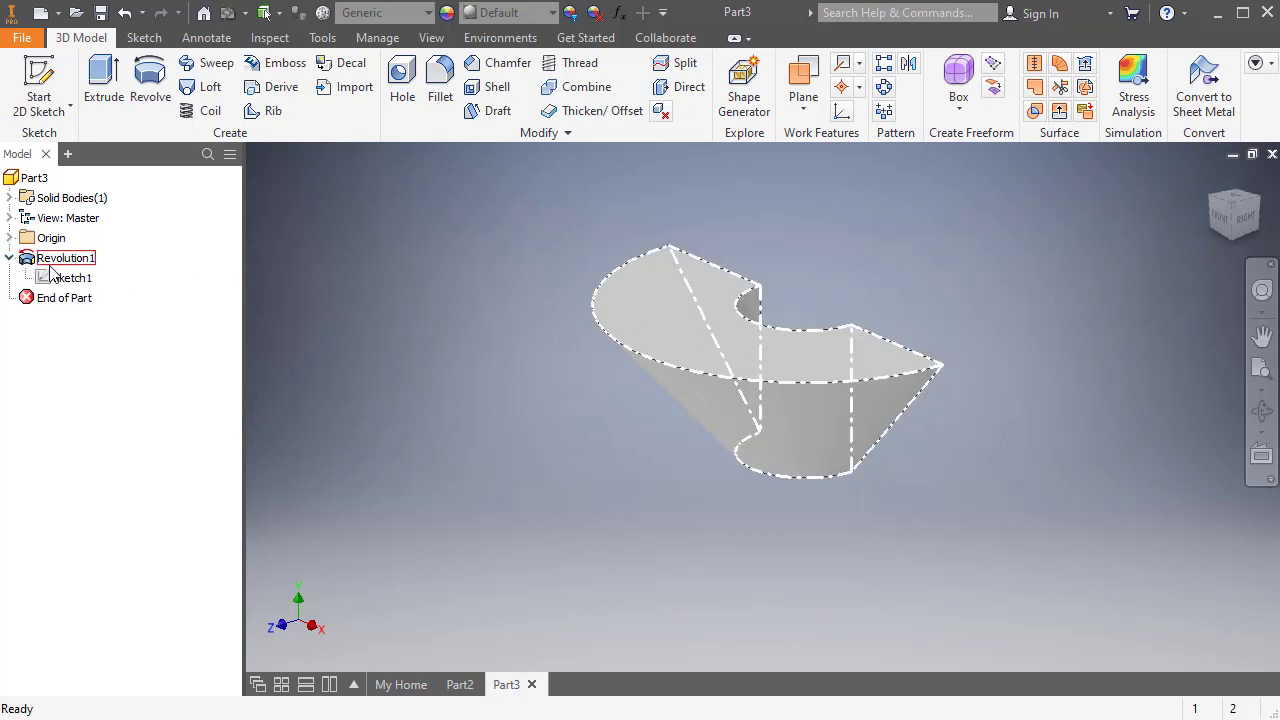
right_click(52, 266)
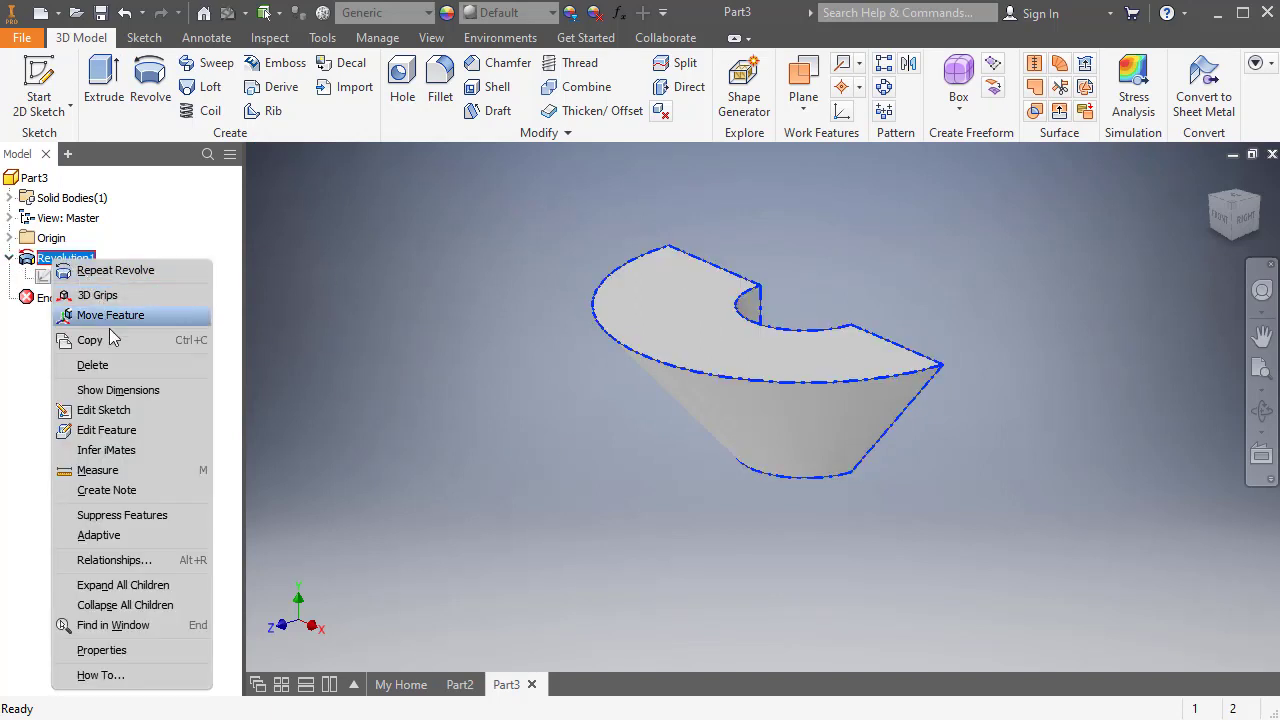
left_click(107, 430)
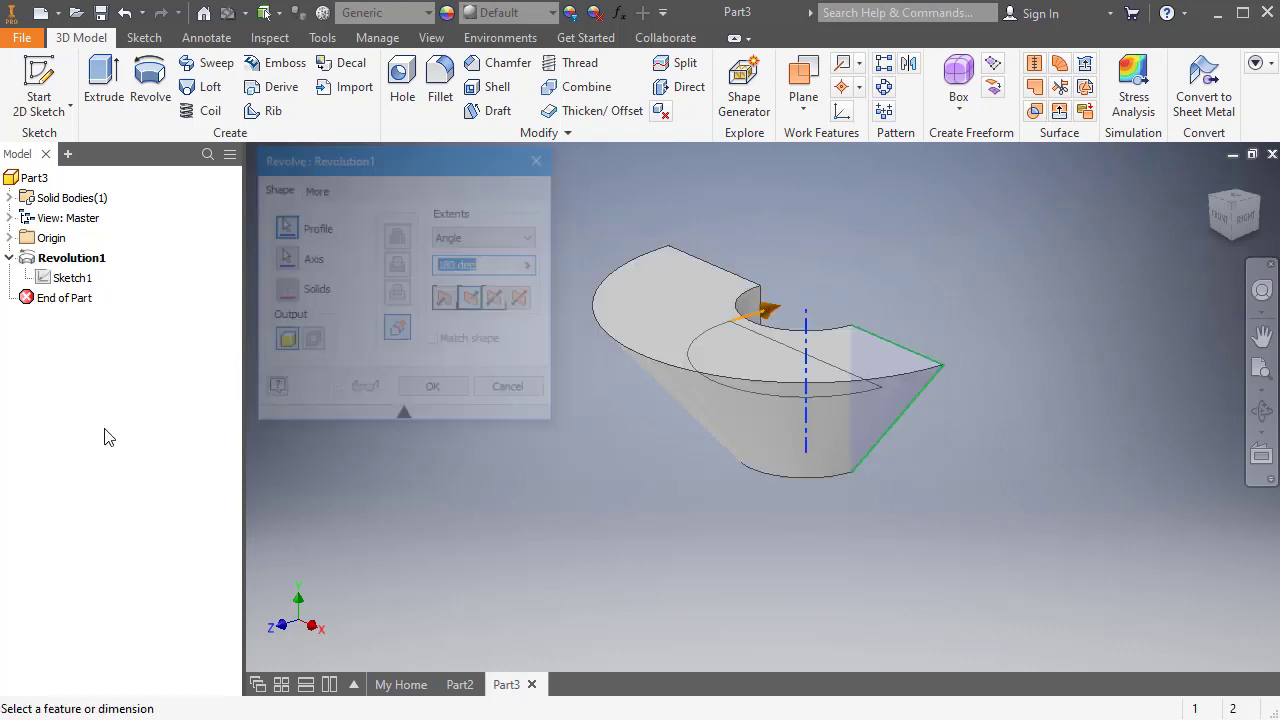
left_click(447, 301)
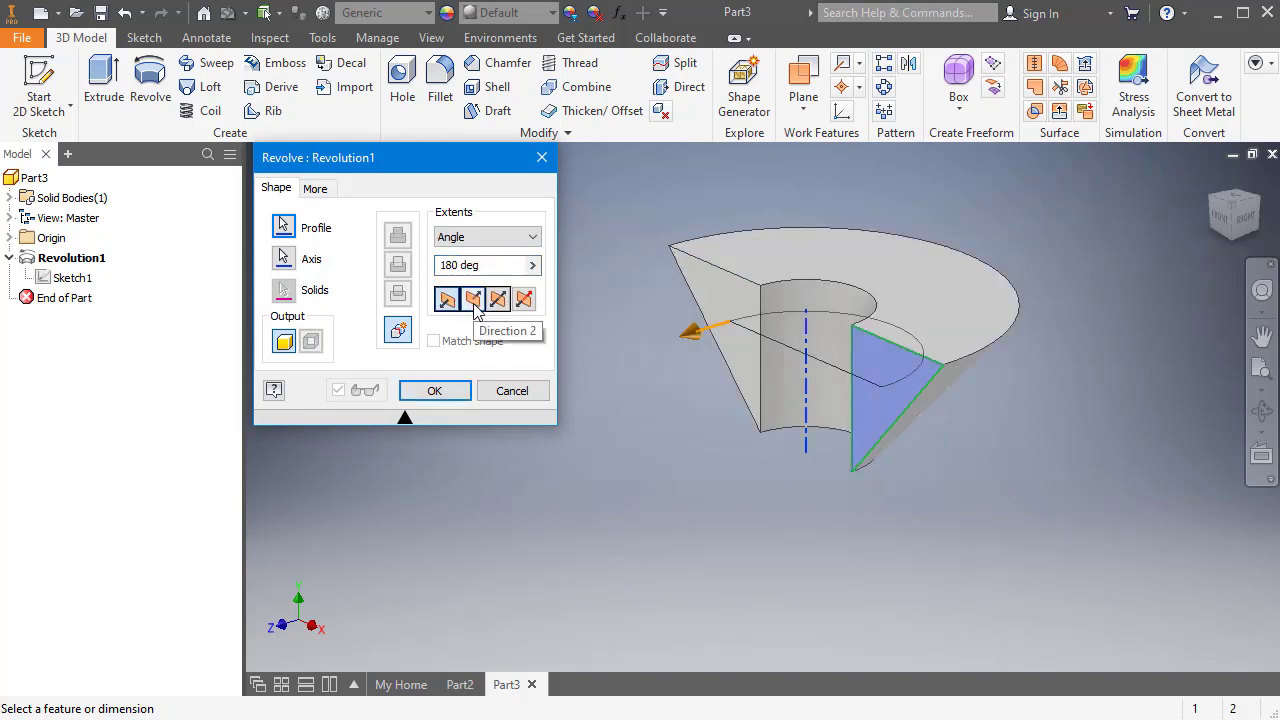
left_click(474, 300)
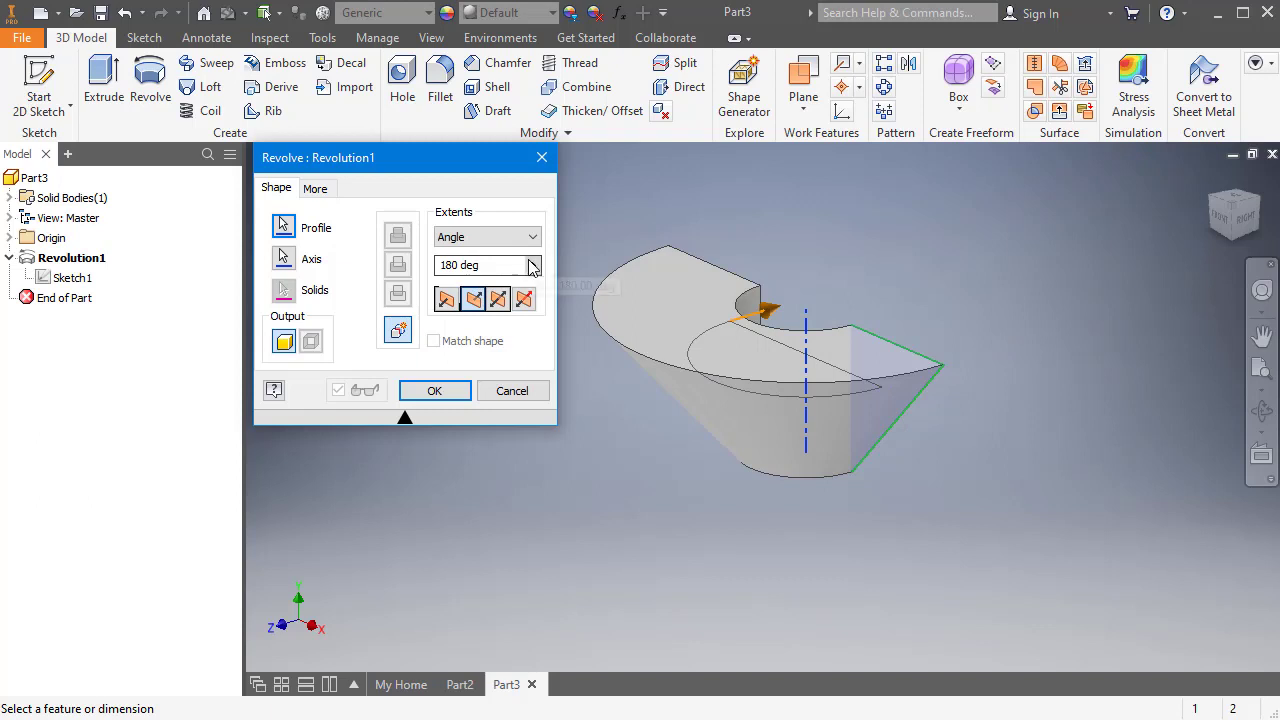
left_click(499, 302)
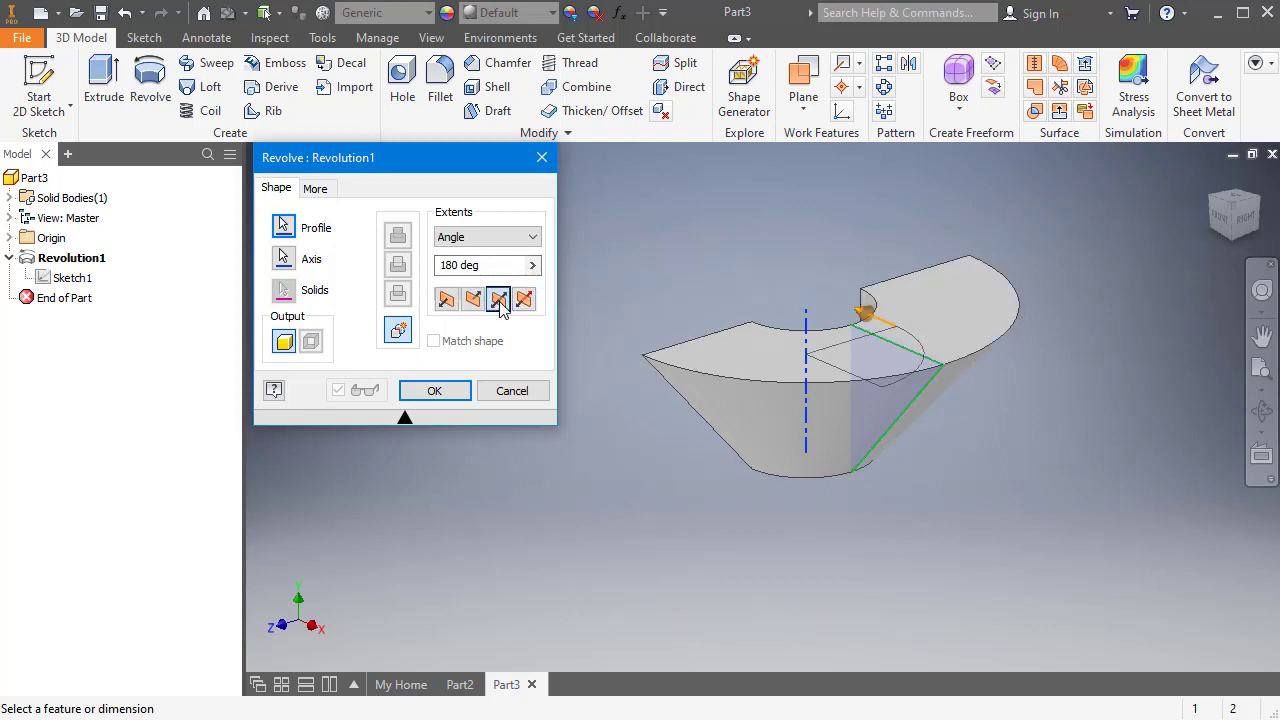
left_click(524, 300)
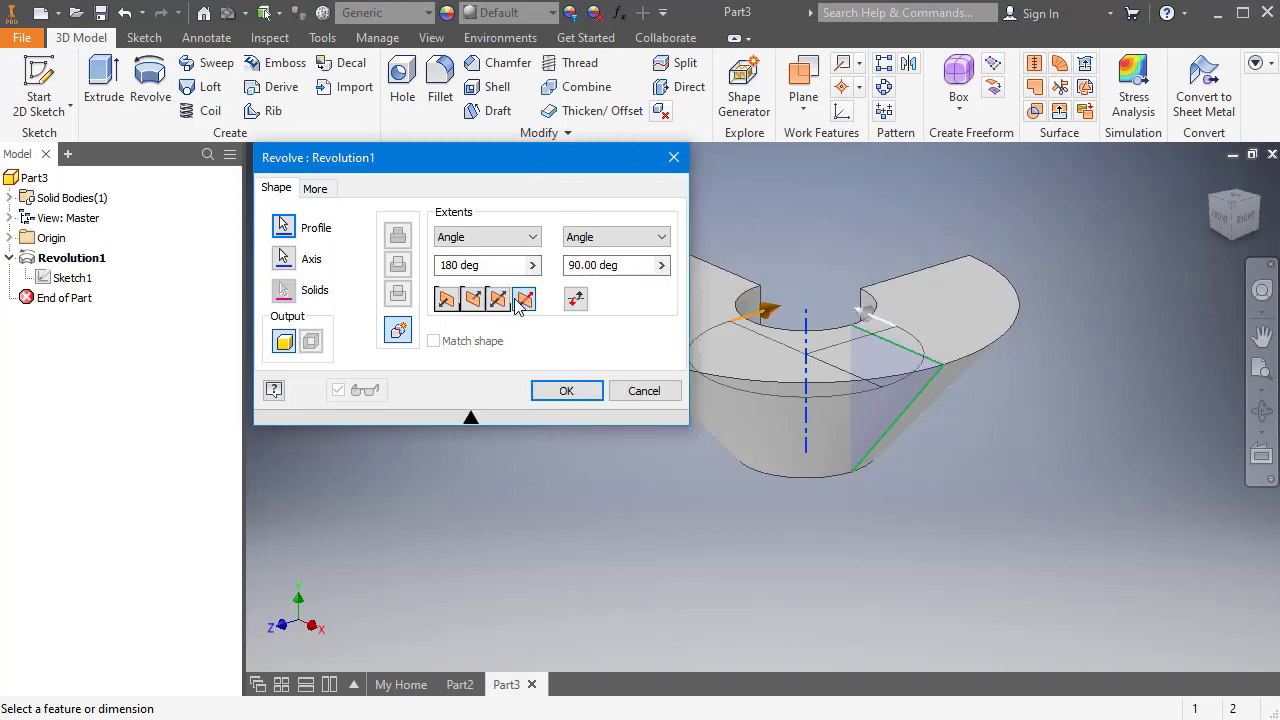
left_click(447, 300)
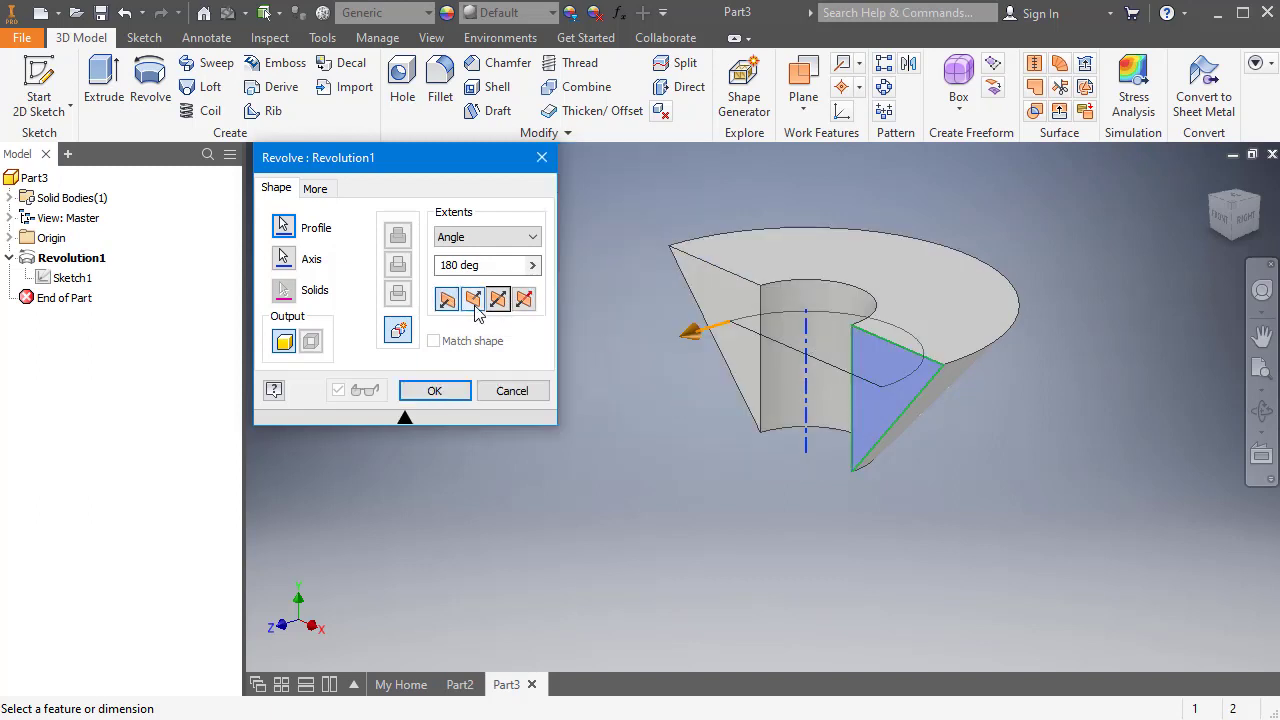
left_click(475, 305)
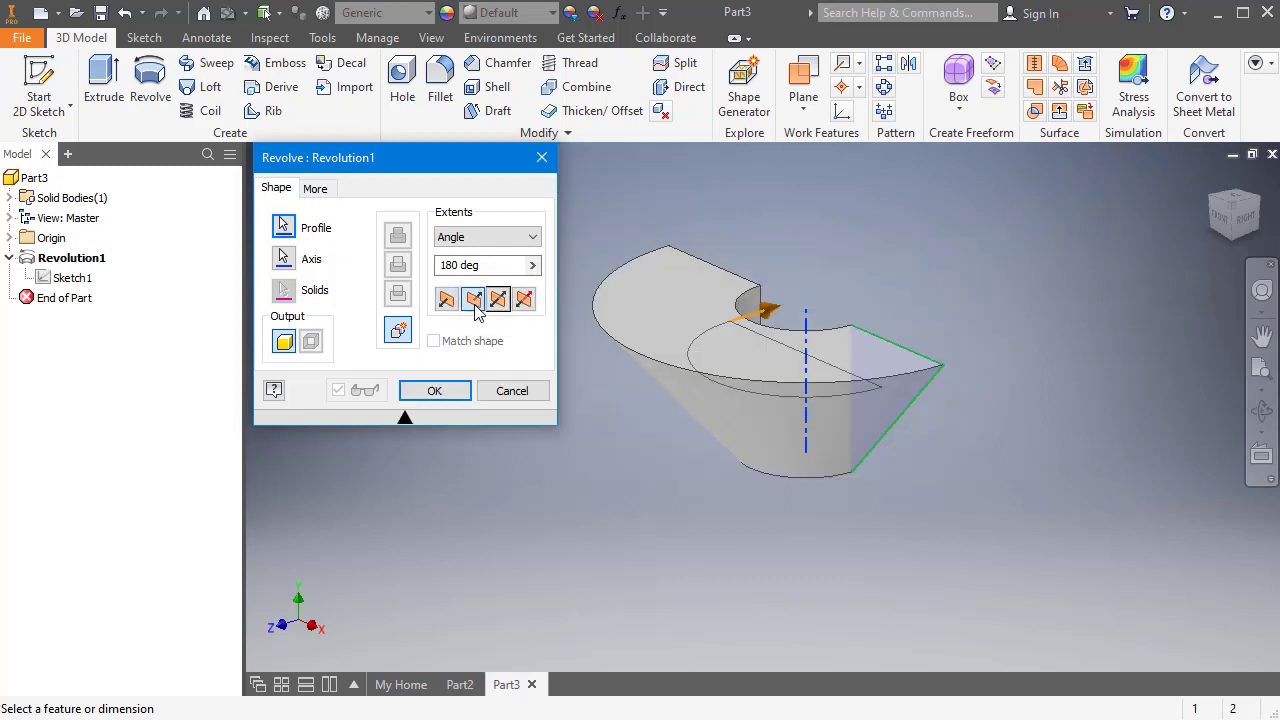
left_click(480, 238)
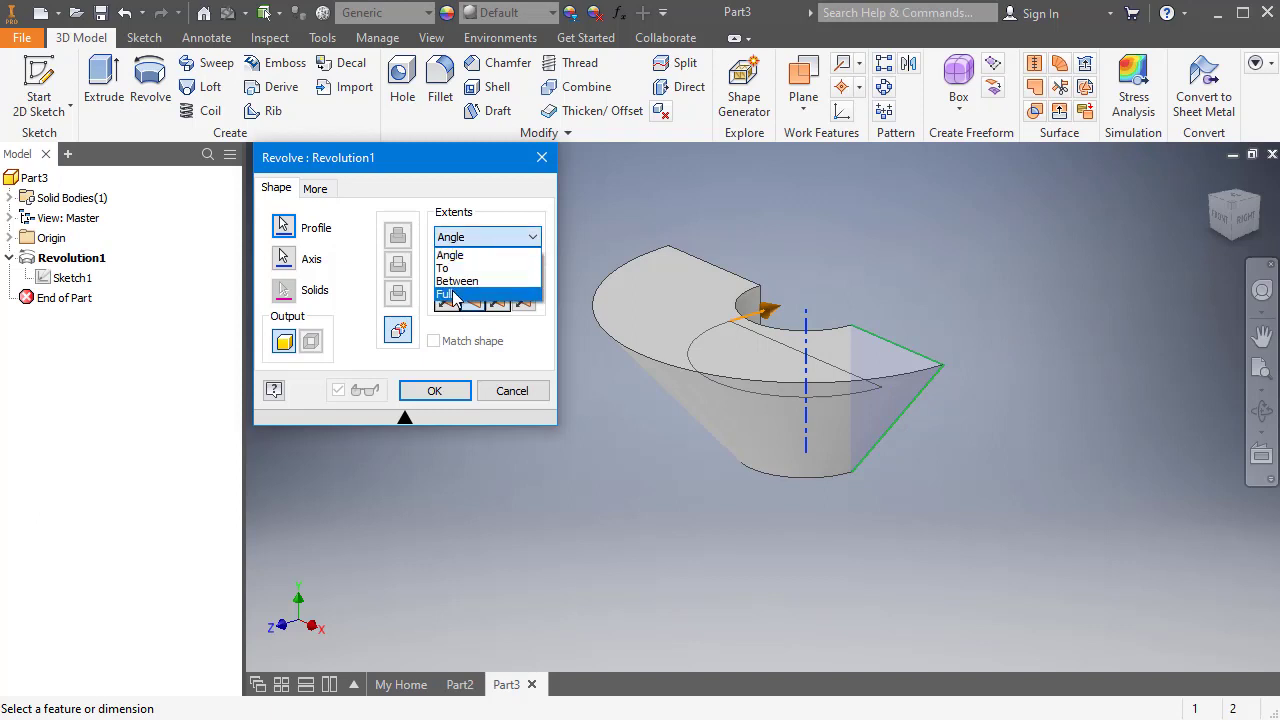
Step: Change Revolution1's extents to Full, apply it, and pan to view the complete cone
left_click(453, 294)
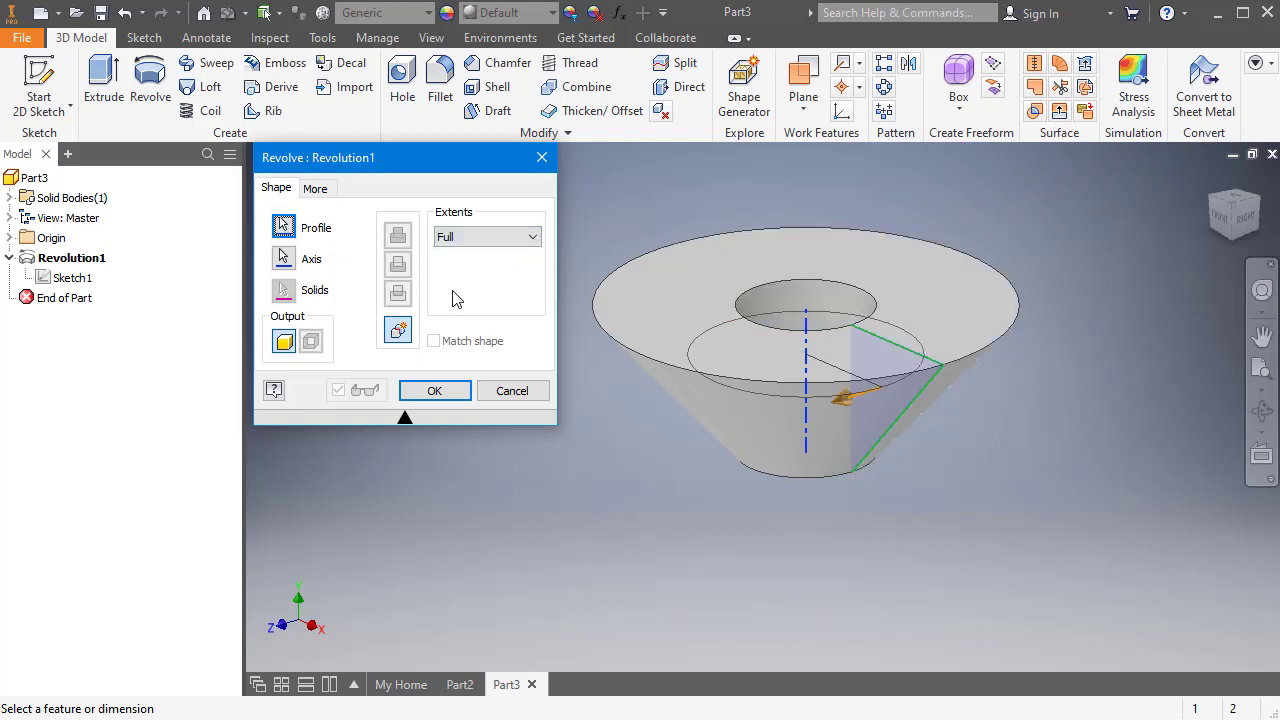
left_click(436, 391)
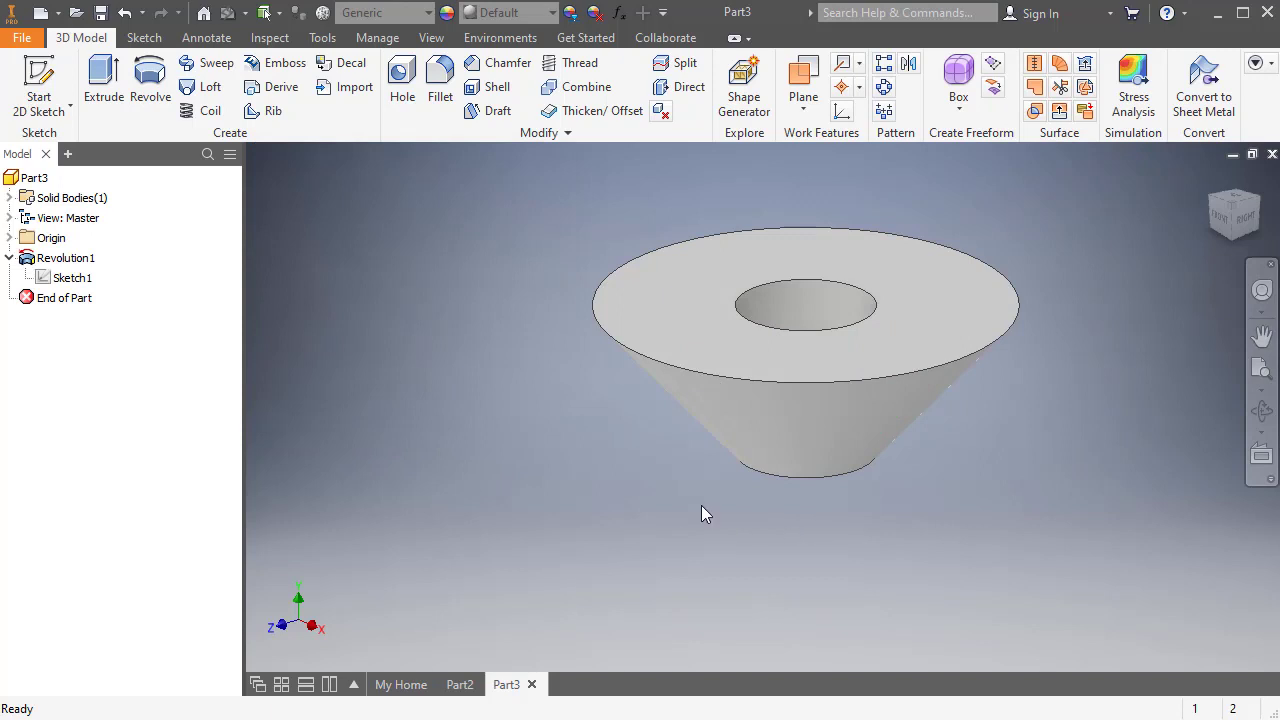
mouse_move(727, 541)
middle_mouse_down()
mouse_move(699, 608)
mouse_move(662, 569)
middle_mouse_up()
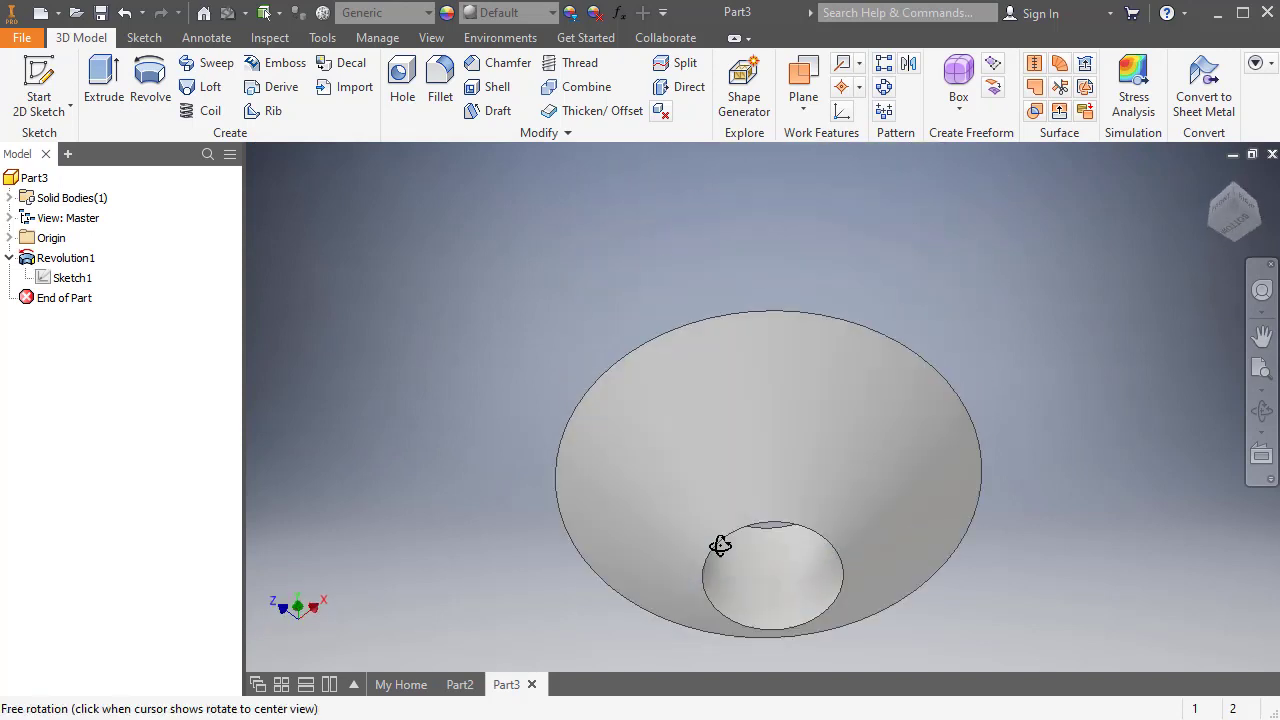